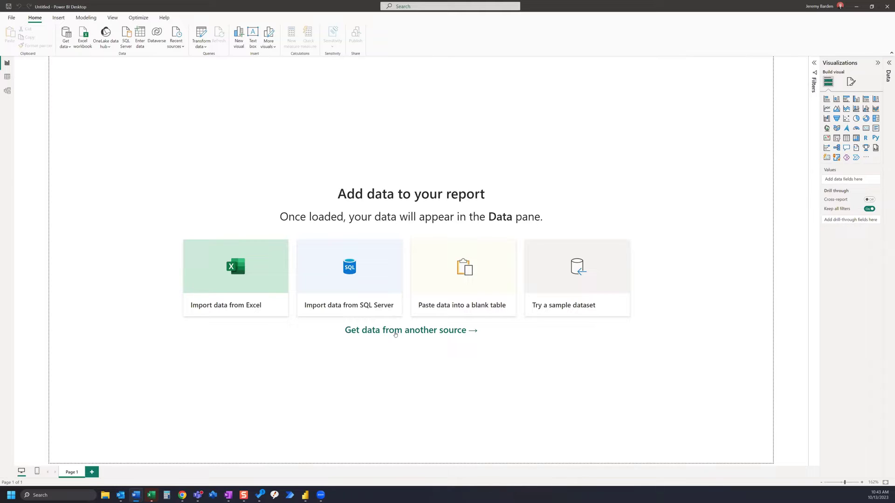
- Start a new Get Data connection using the SharePoint folder connector from the All list
left_click(357, 323)
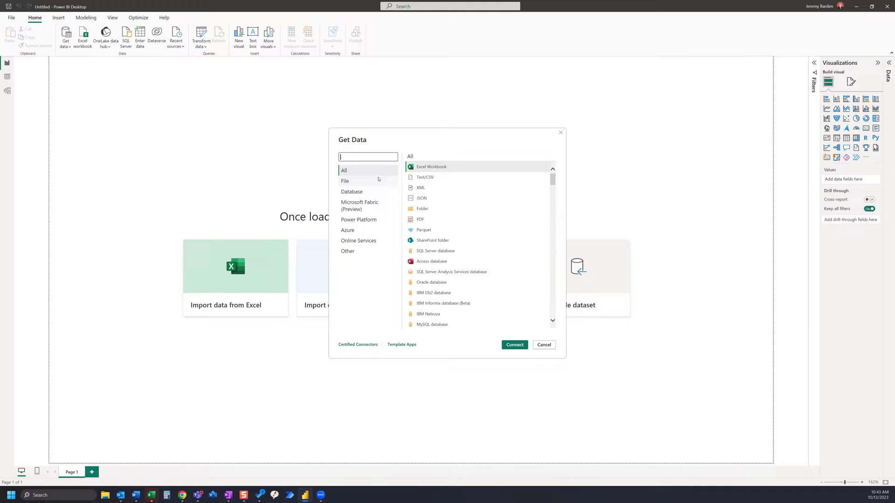
left_click(439, 241)
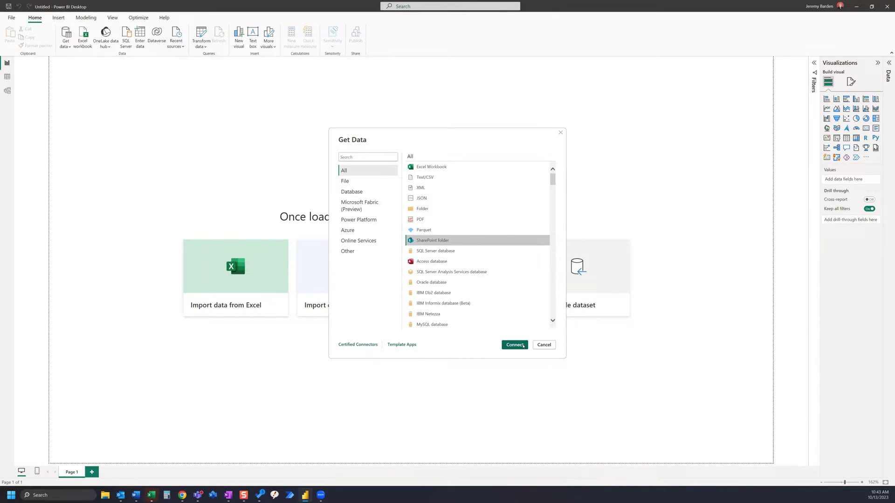
mouse_move(183, 495)
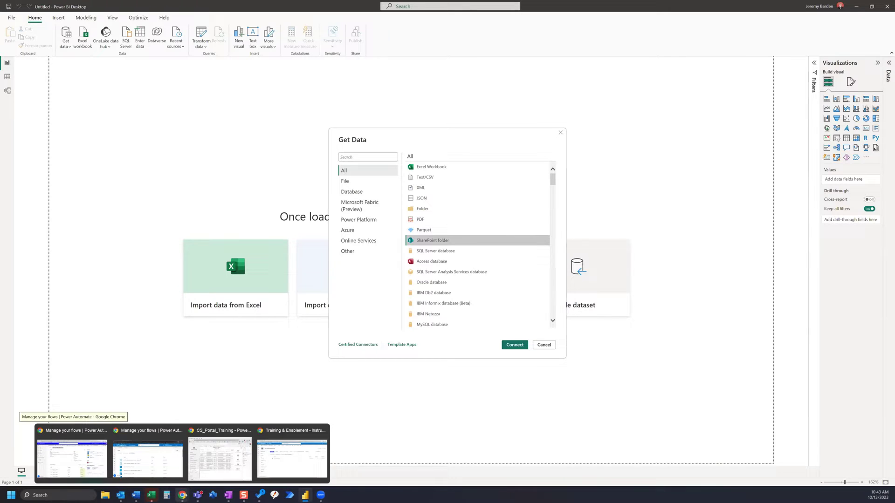
- Copy the SharePoint site address up to /training/ from Chrome's address bar, then minimize the browser
left_click(283, 449)
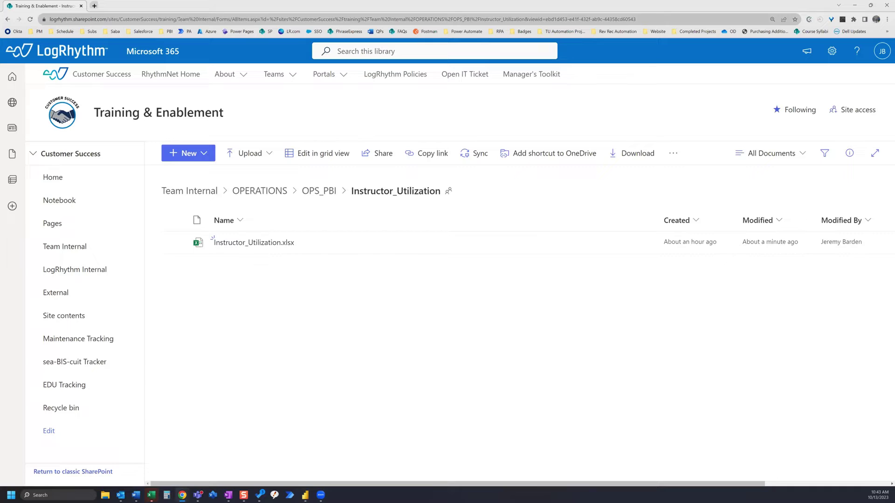
left_click_drag(193, 19, 39, 15)
key("ctrl+c")
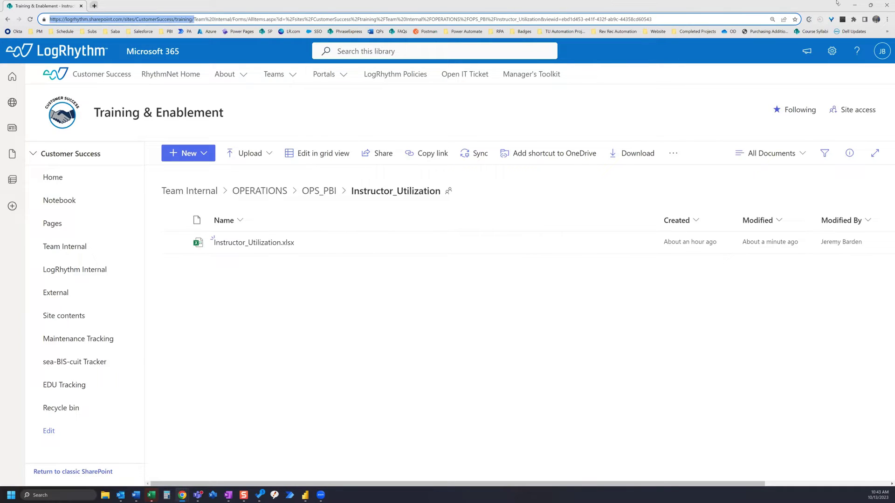
left_click(857, 6)
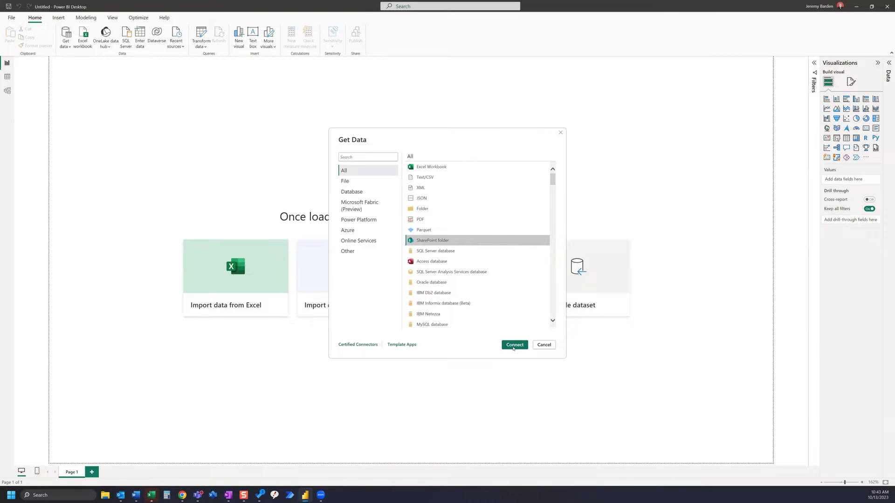
- Connect to the CustomerSuccess training site by pasting its address as the Site URL
left_click(515, 346)
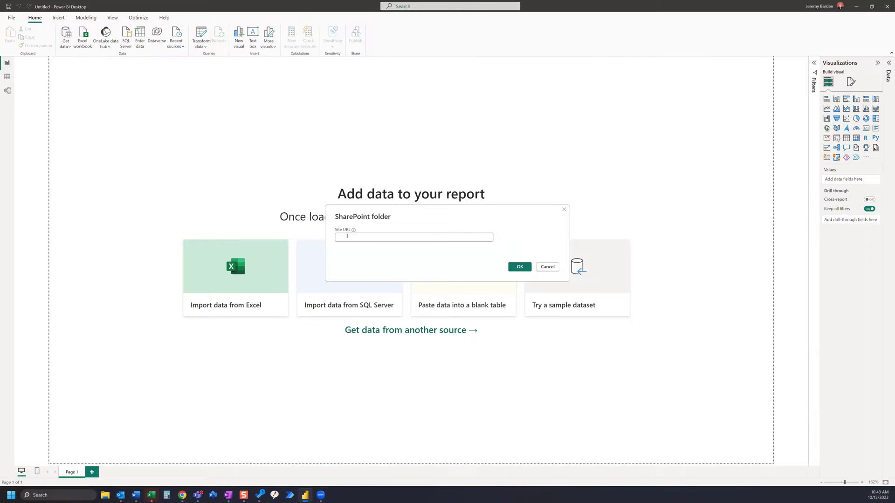
key("ctrl+v")
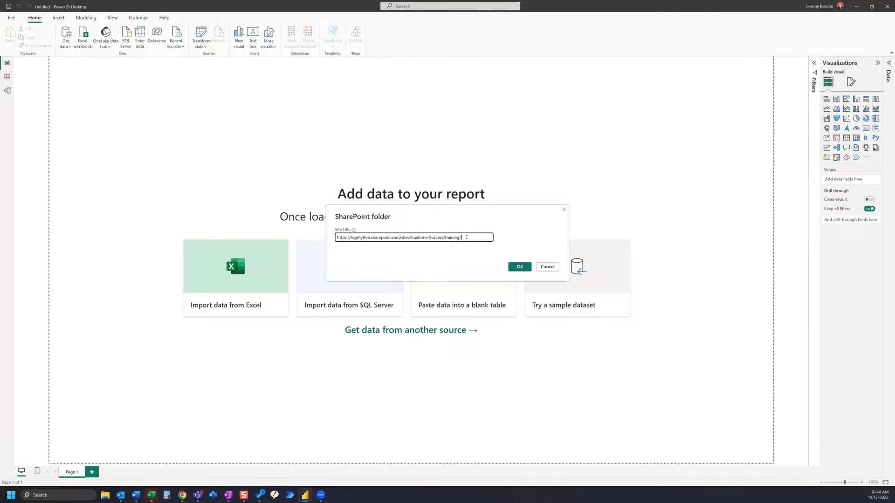
left_click(520, 267)
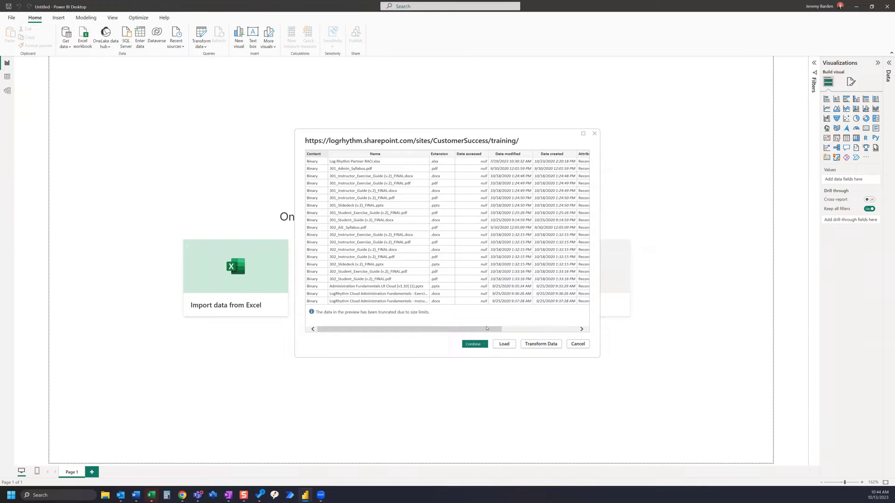
- Load the SharePoint file list into Power Query and choose Text Filters > Contains on Name
left_click(541, 345)
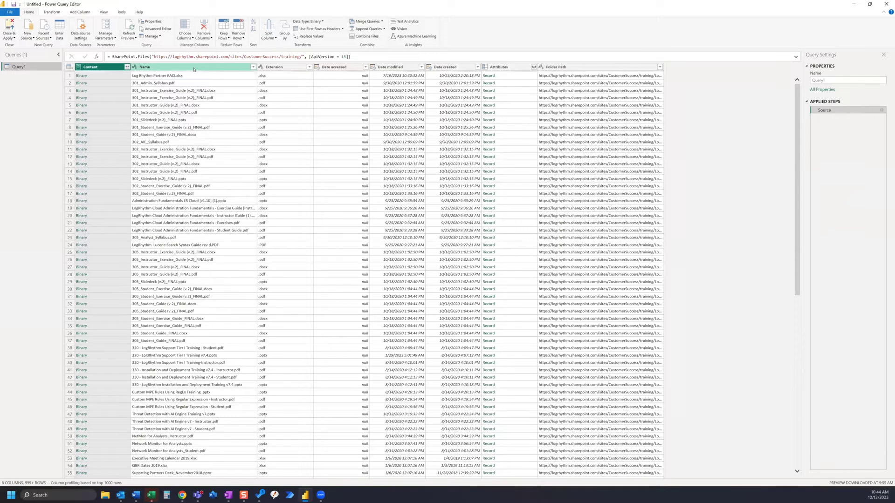
left_click(194, 69)
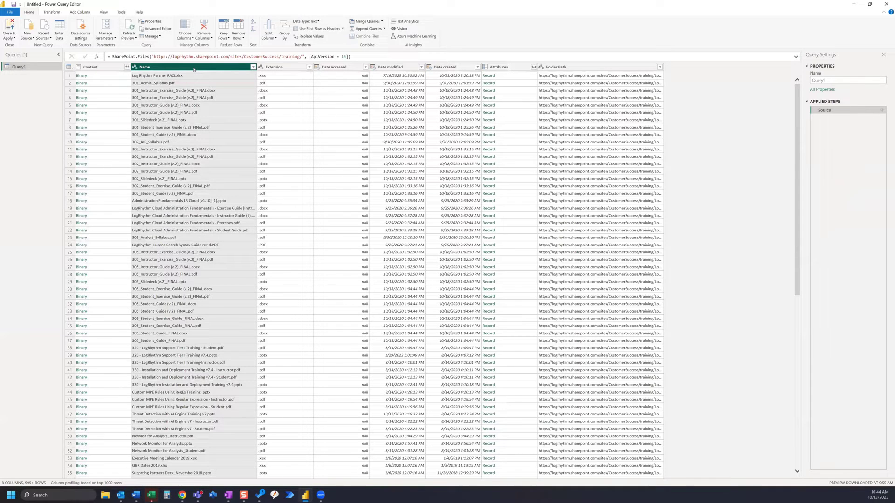
right_click(194, 69)
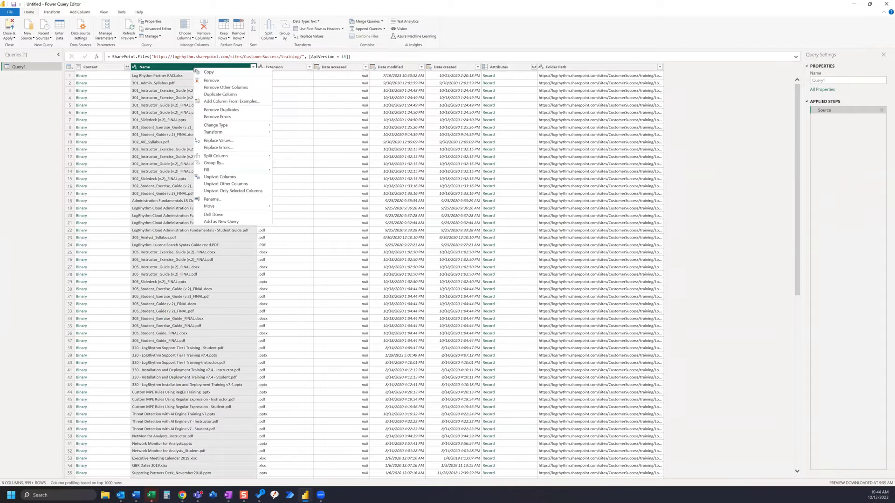
left_click(254, 69)
left_click(253, 68)
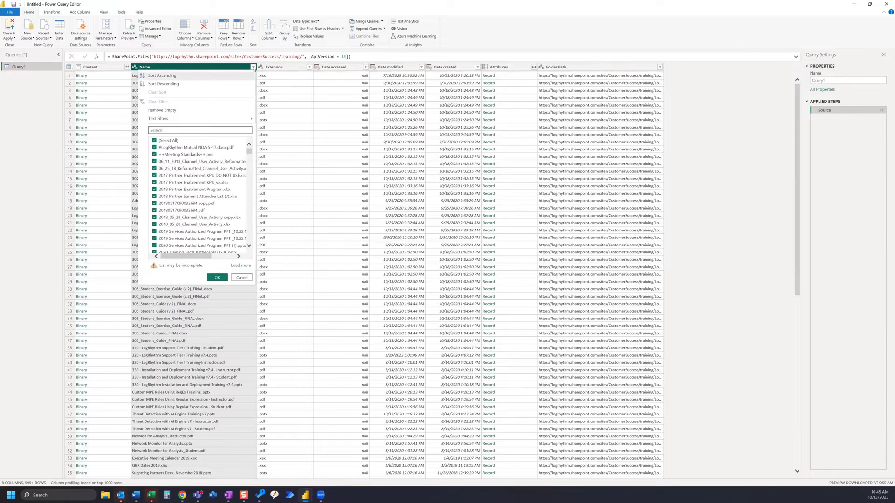
left_click(180, 130)
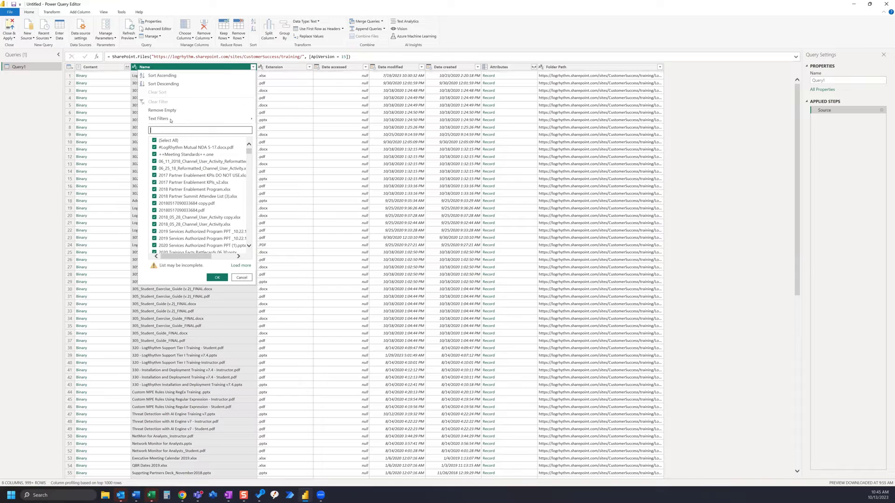
left_click(169, 119)
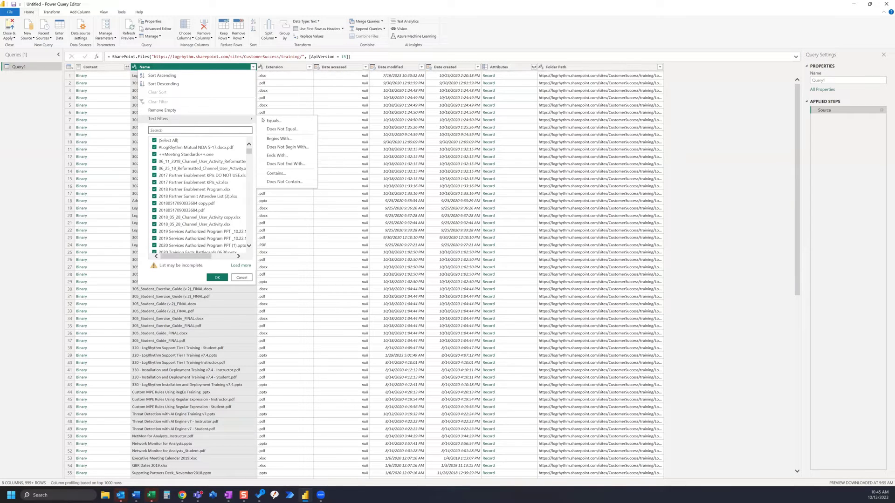
- Set up a Name 'contains' filter condition, ready for its value to be entered
left_click(275, 173)
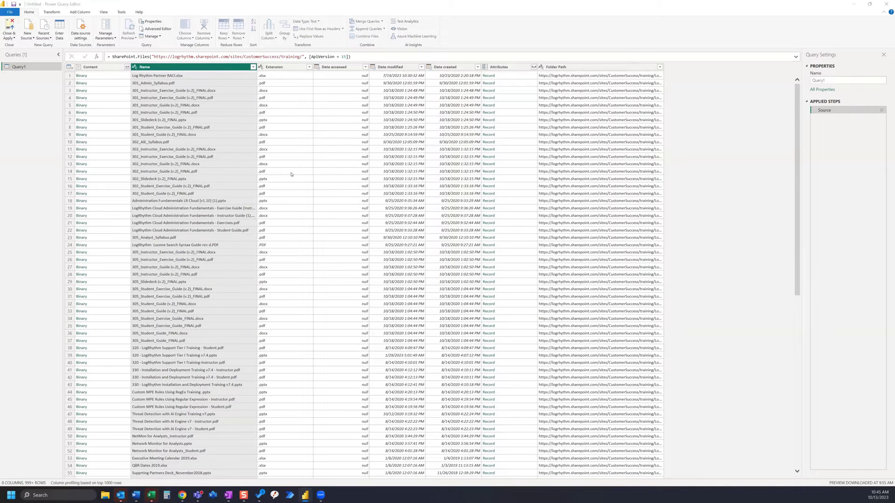
mouse_move(128, 498)
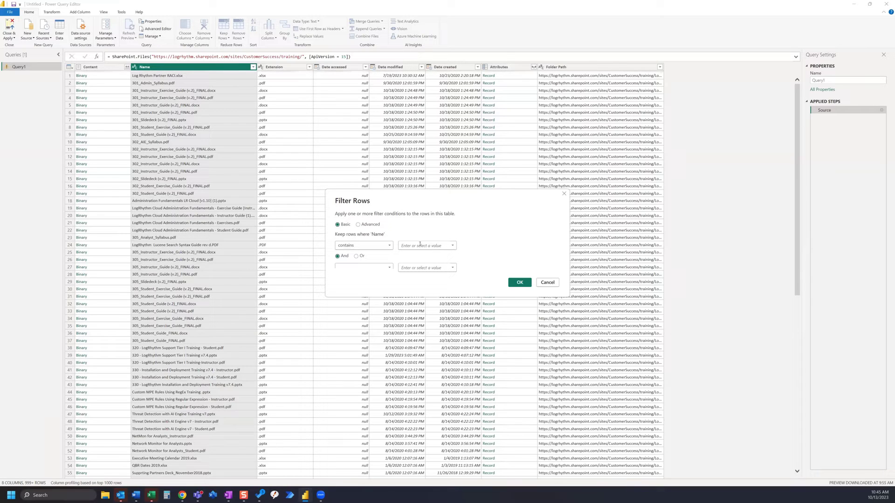
left_click(420, 245)
- Copy the Instructor_Utilization file name from SharePoint's Rename box, then cancel without renaming
key("alt+Tab")
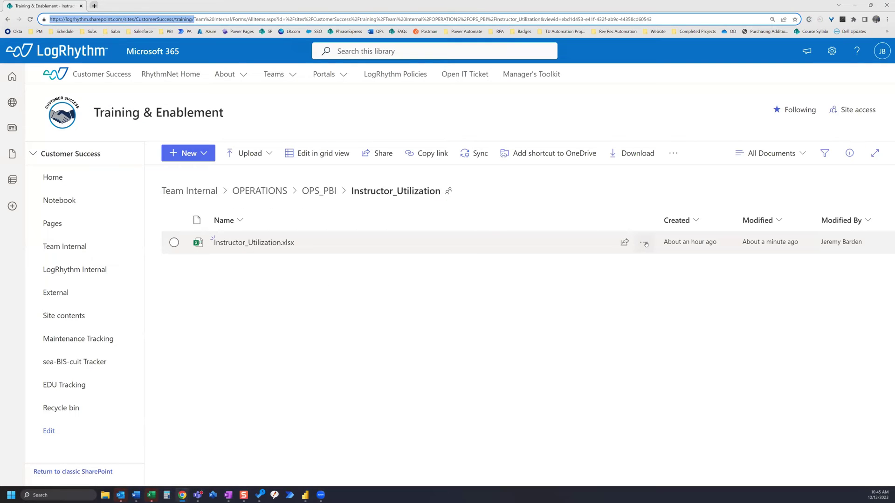
left_click(644, 243)
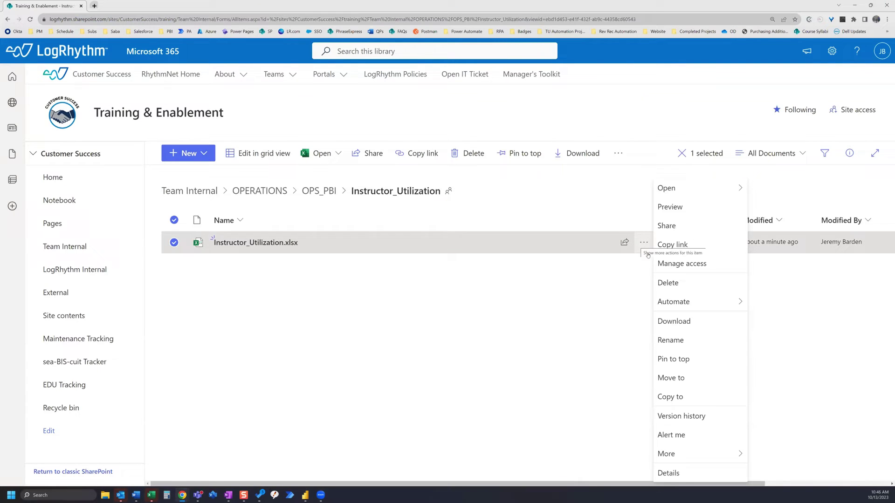
left_click(692, 341)
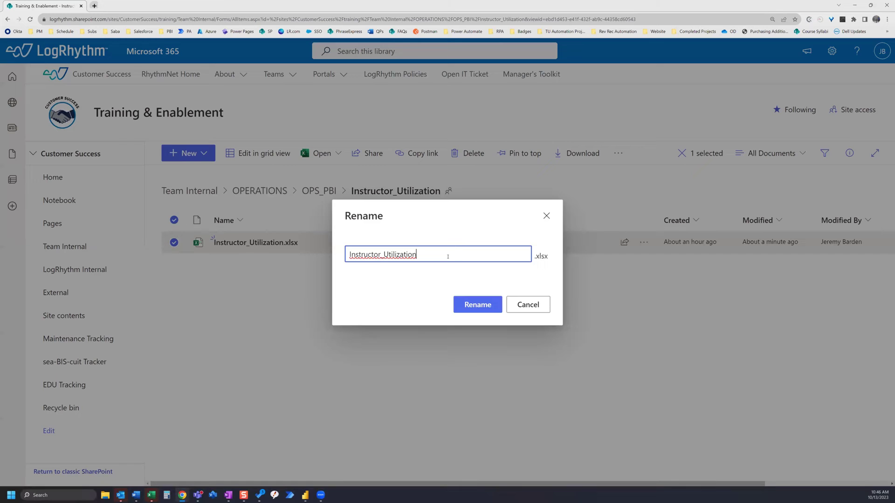
left_click_drag(445, 256, 334, 258)
key("ctrl+c")
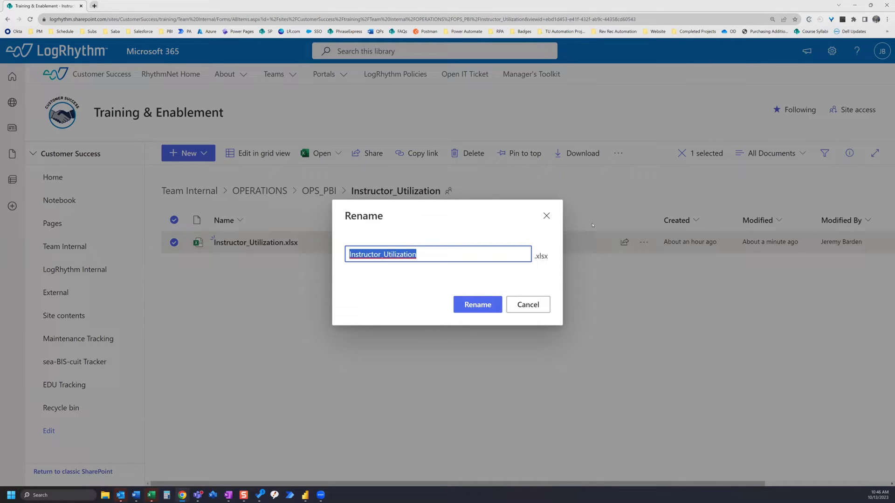
left_click(526, 305)
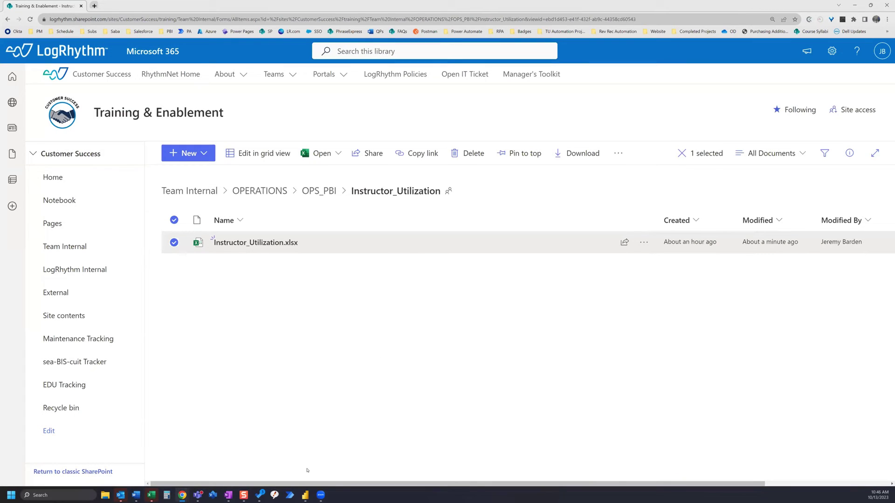
- Filter Name to rows containing Instructor_Utilization, leaving only Instructor_Utilization.xlsx
mouse_move(305, 493)
left_click(343, 451)
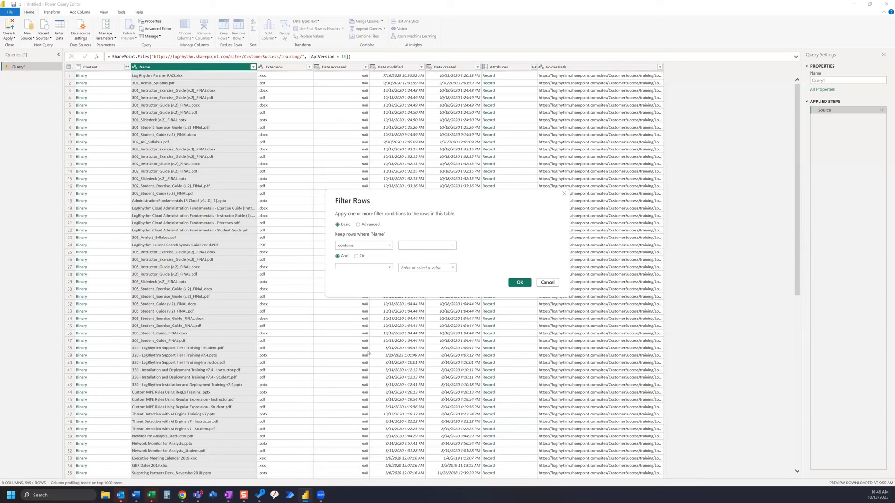
key("ctrl+v")
left_click(519, 283)
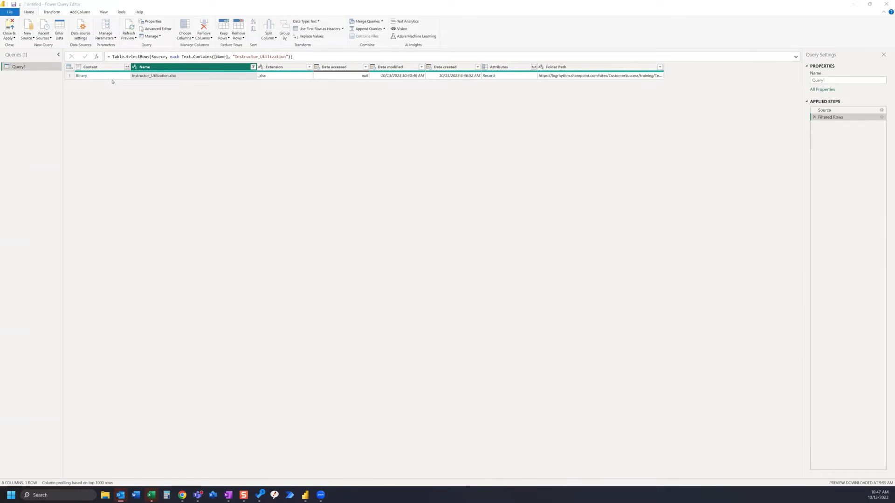
- Expand the workbook's Binary content and open the Sheet 1 table (7 columns, 303 rows)
left_click(82, 76)
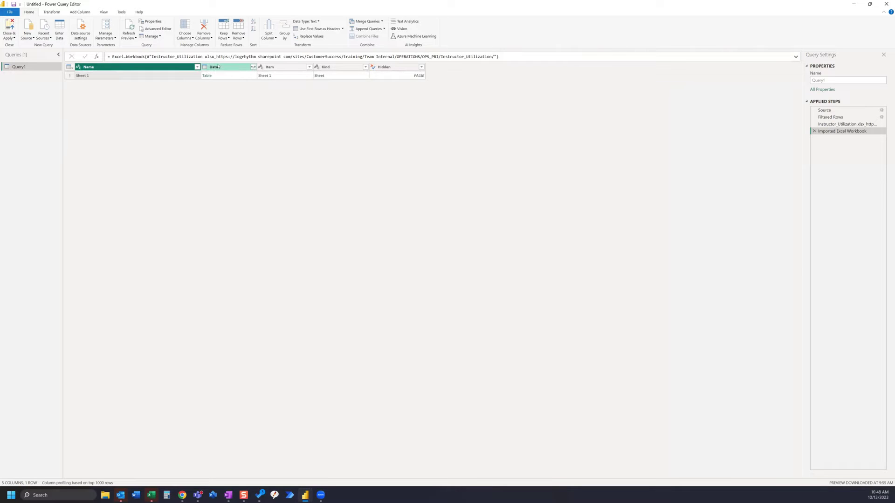
left_click(207, 76)
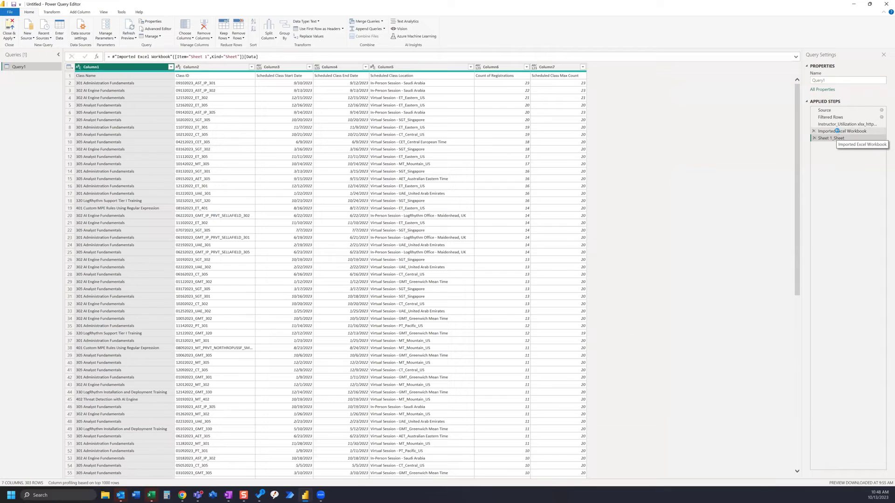
left_click(839, 131)
left_click(837, 138)
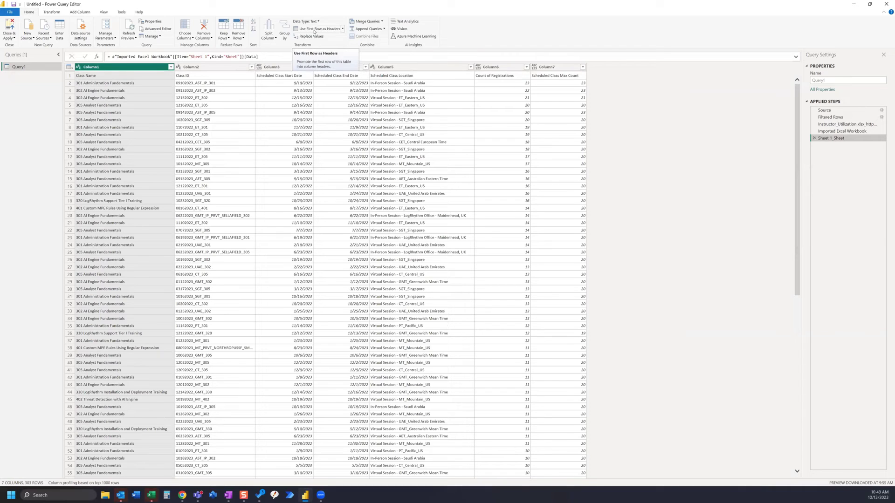
- Promote Sheet 1's first row to headers such as Class Name and Class ID
left_click(314, 30)
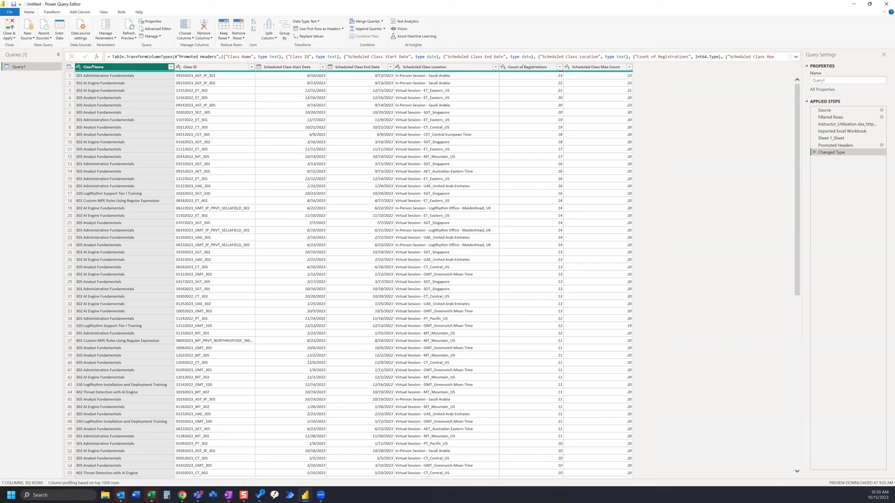
left_click(259, 68)
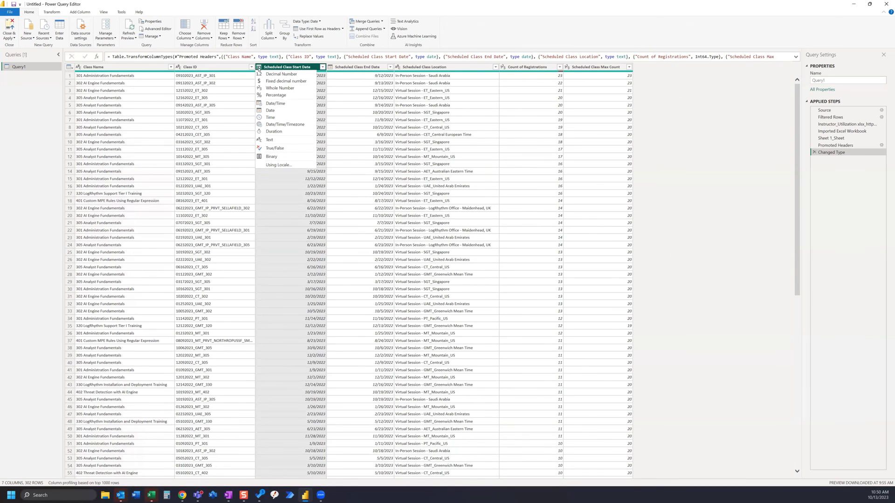
left_click(379, 119)
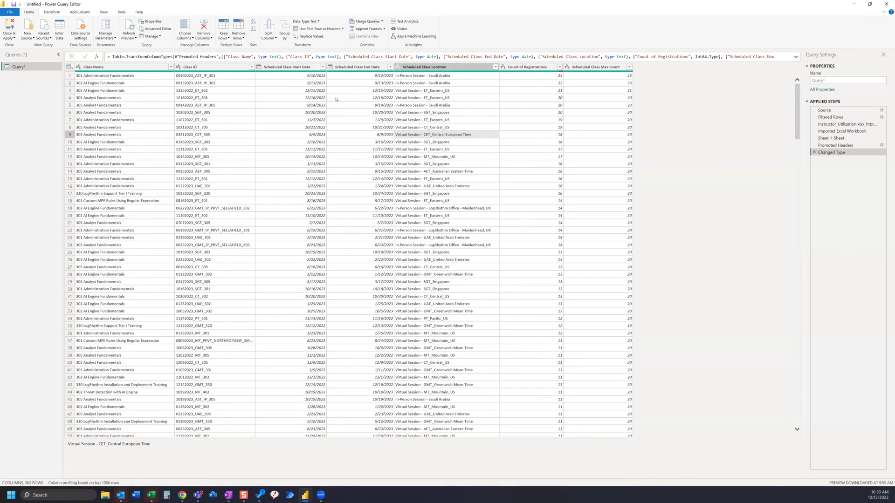